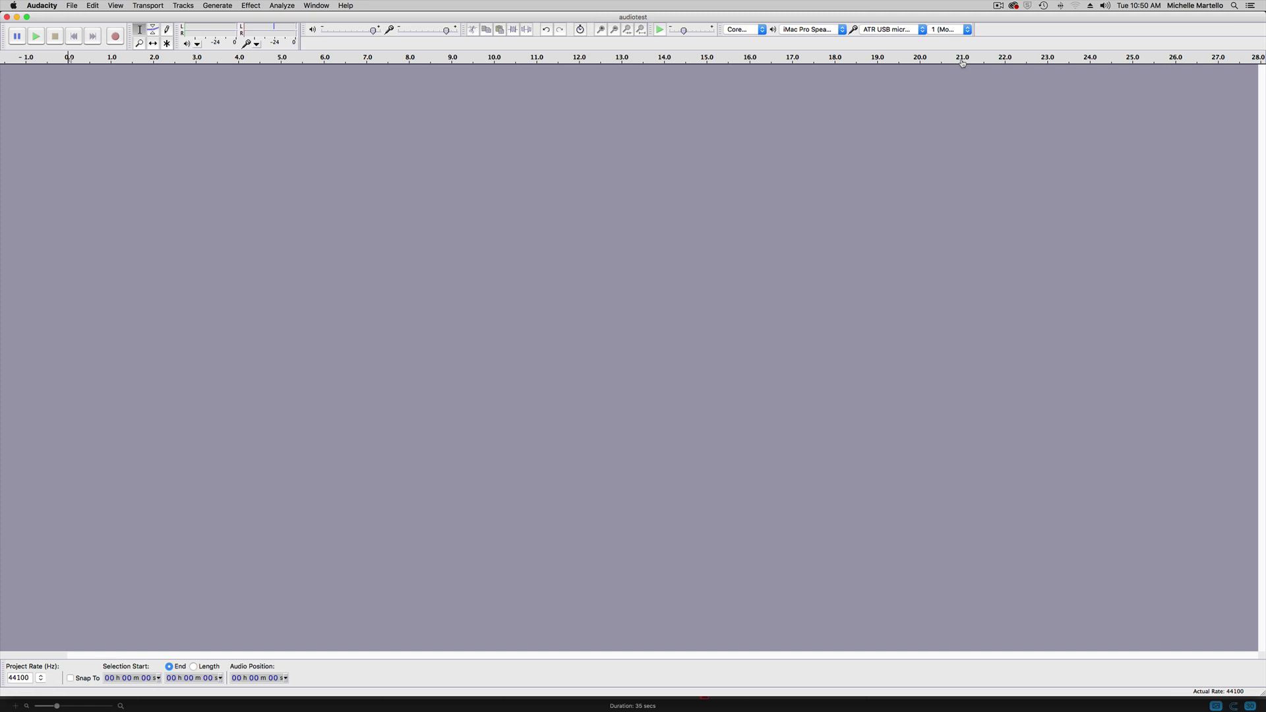
Set the input to a single mono channel and record about 27 seconds of speech
{"action": "left_click", "coordinate": [953, 30]}
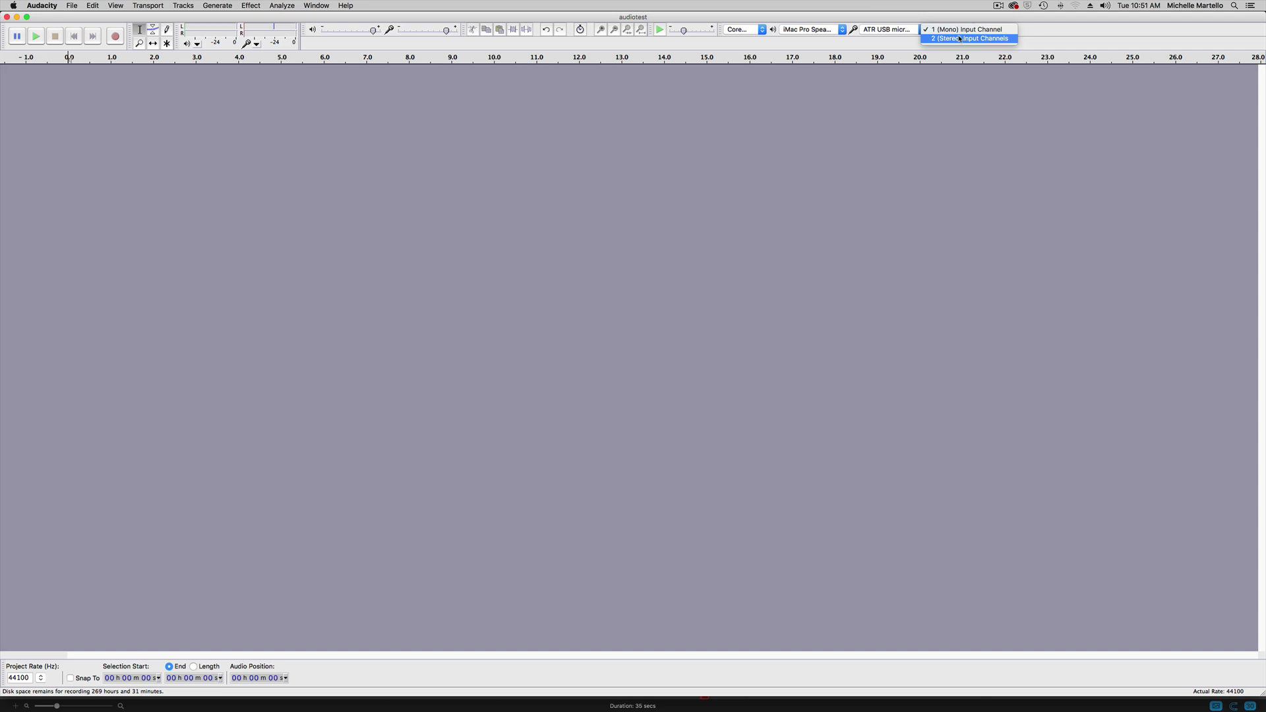
{"action": "left_click", "coordinate": [976, 80]}
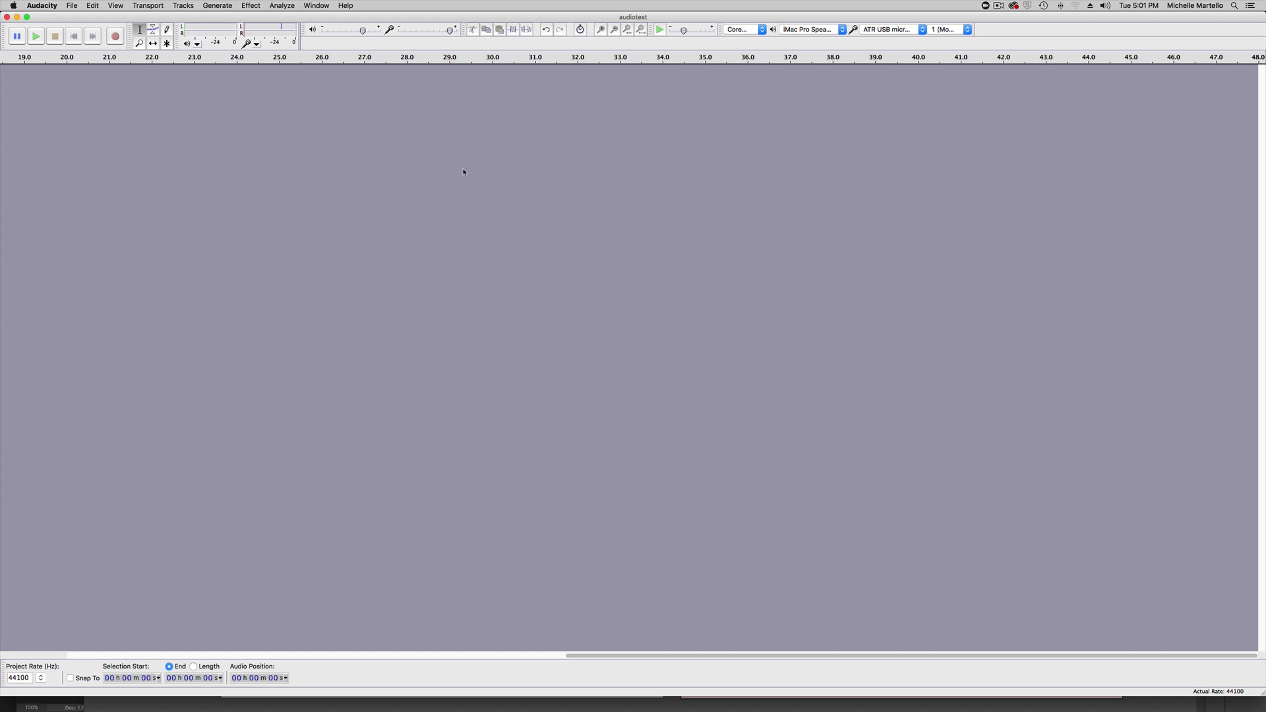
{"action": "left_click", "coordinate": [115, 40]}
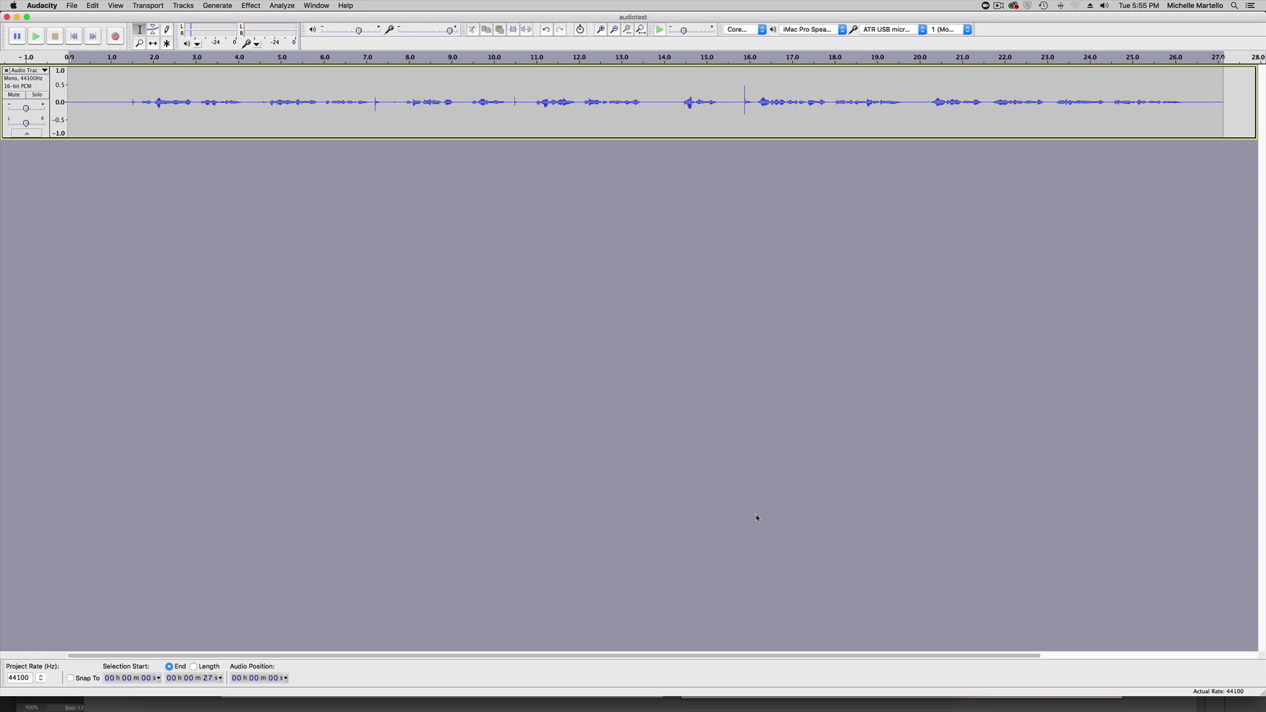
Apply Normalize to the speech track with Remove DC offset and a -1.0 dB peak
{"action": "left_click", "coordinate": [255, 5]}
{"action": "left_click", "coordinate": [296, 175]}
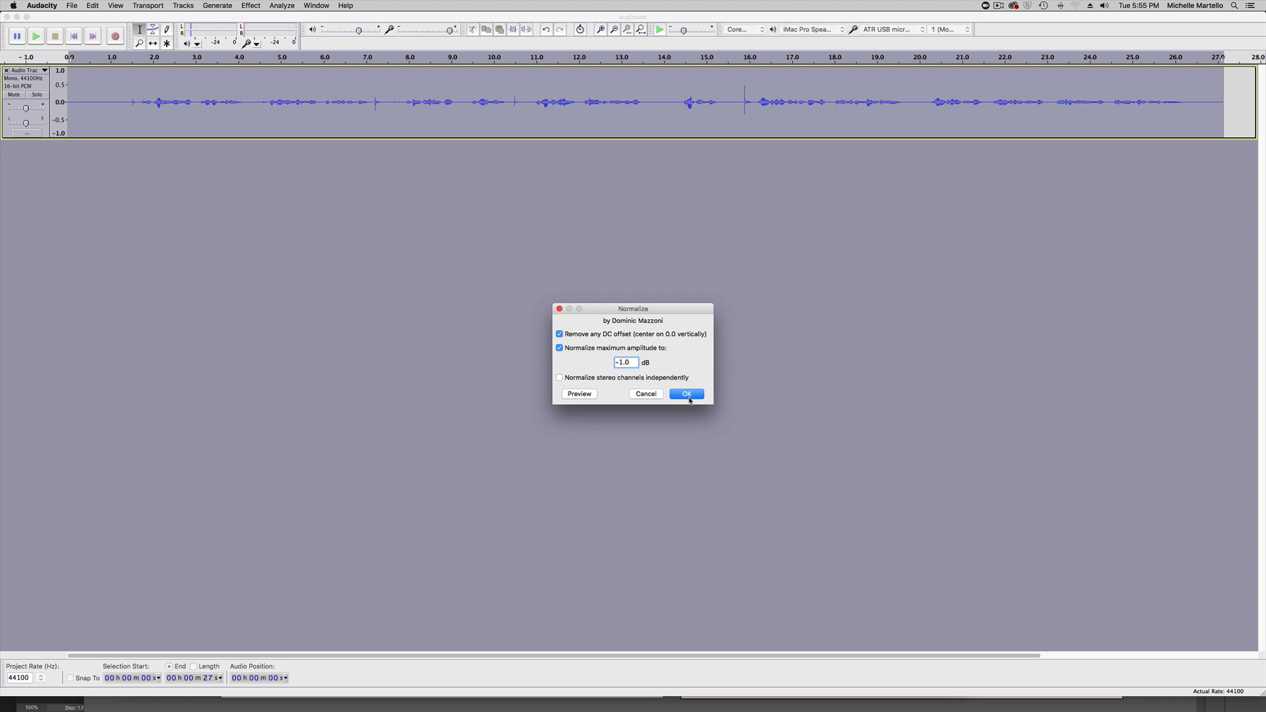
{"action": "left_click", "coordinate": [687, 395]}
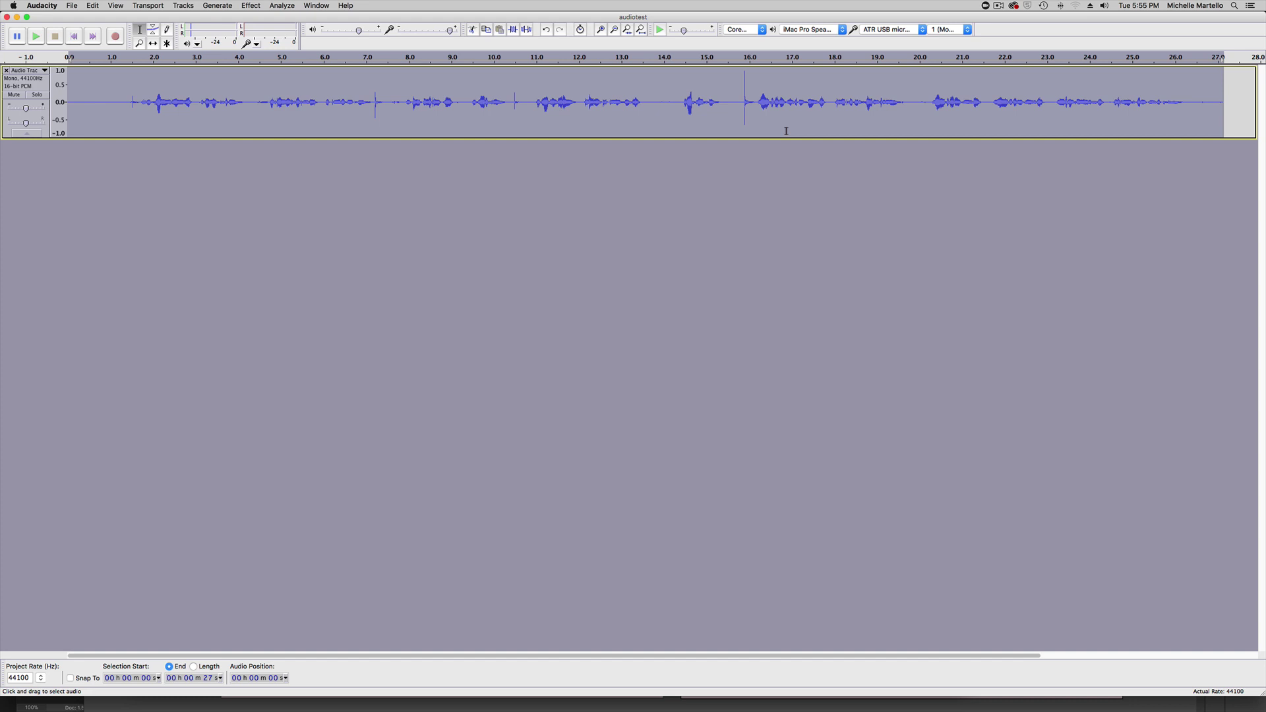
{"action": "left_click", "coordinate": [101, 98]}
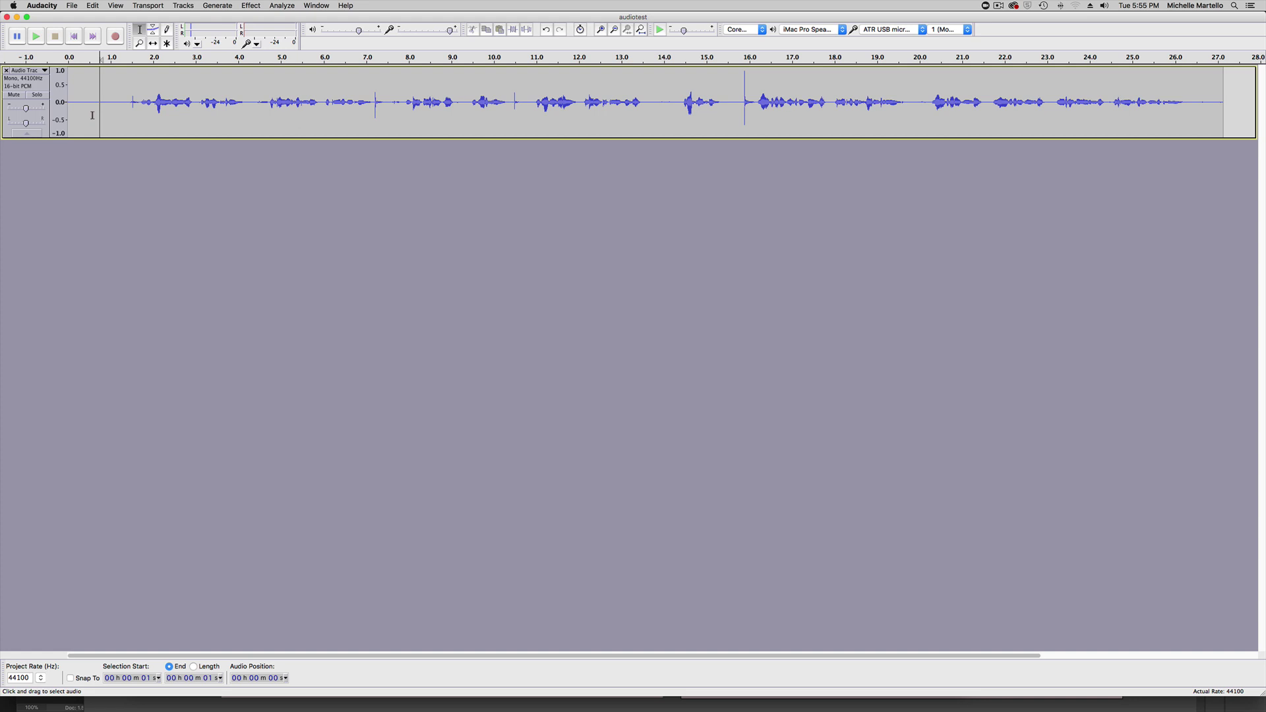
{"action": "left_click", "coordinate": [369, 103]}
{"action": "left_click", "coordinate": [344, 99]}
{"action": "left_click", "coordinate": [39, 37]}
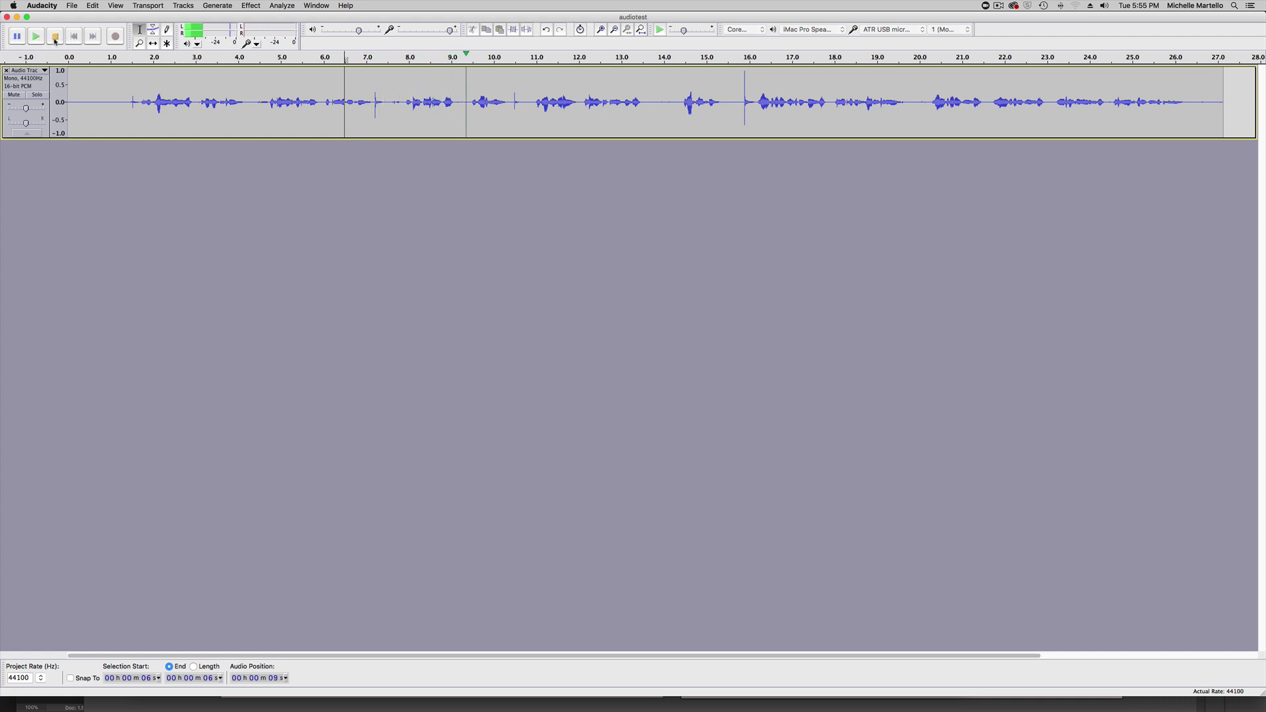
Stop playback and zoom in on the timeline around the click near 7 seconds
{"action": "left_click", "coordinate": [55, 37]}
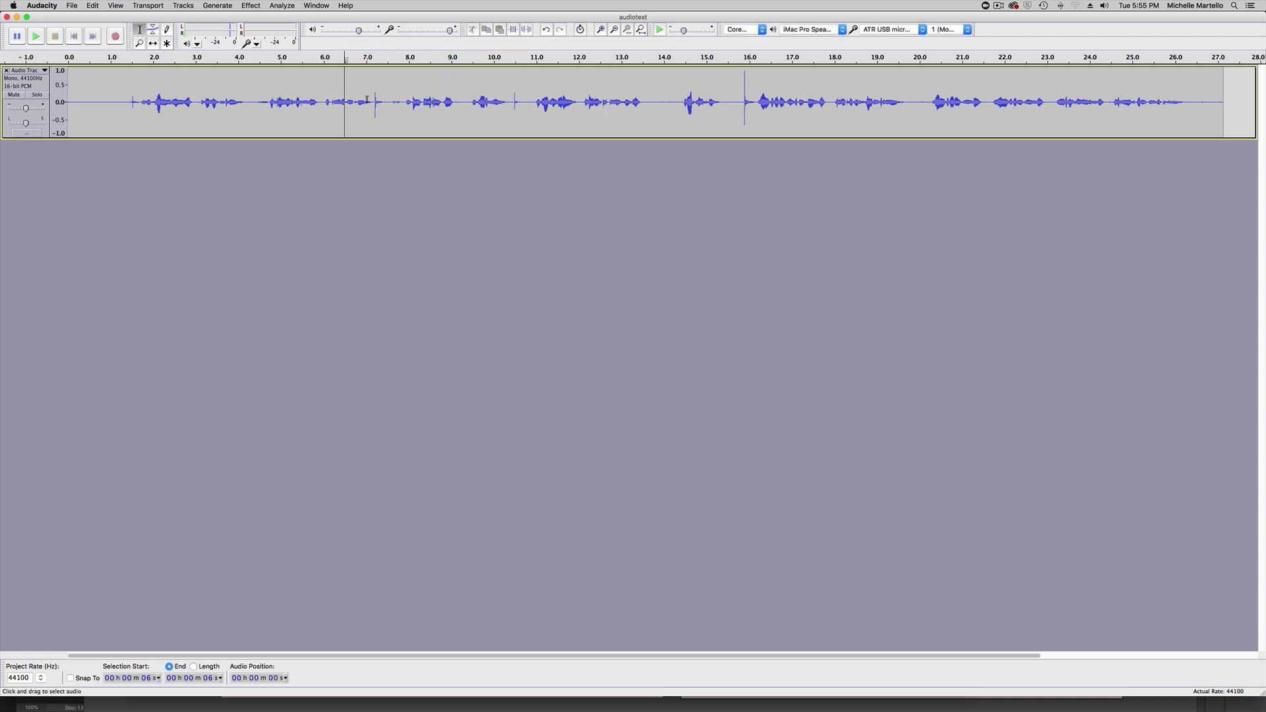
{"action": "left_click_drag", "start_coordinate": [371, 101], "coordinate": [380, 101]}
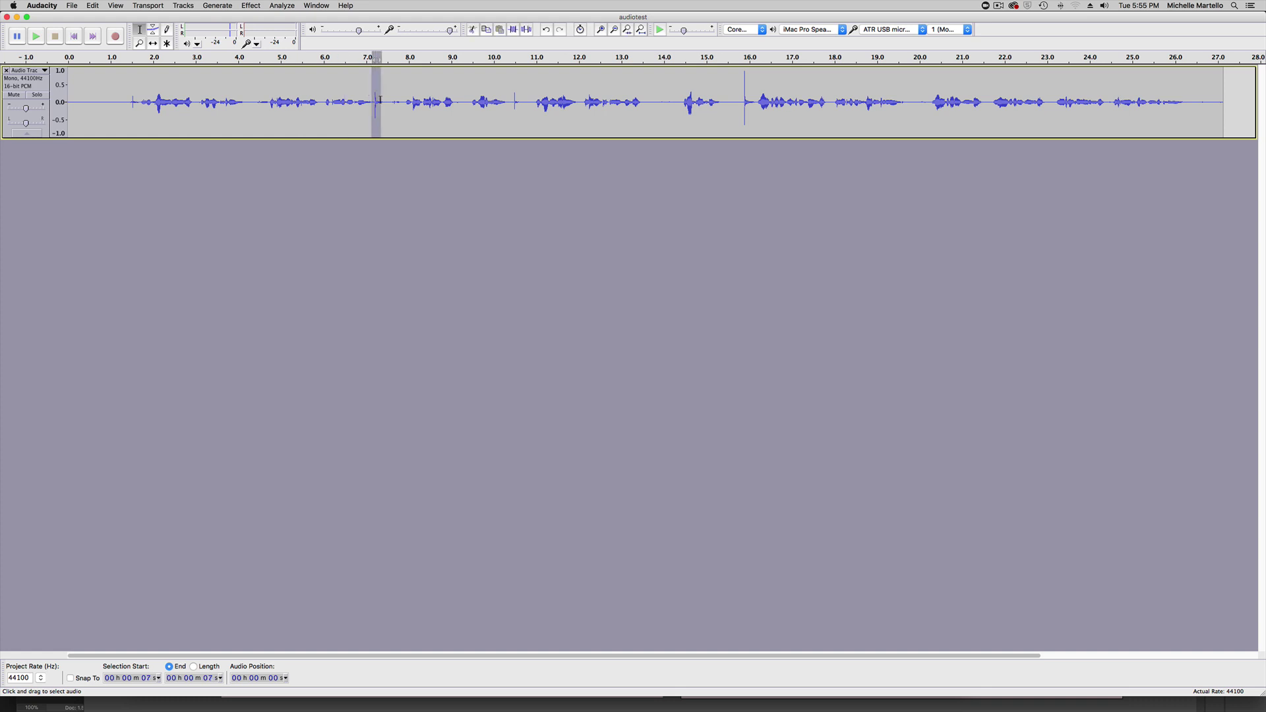
{"action": "left_click", "coordinate": [366, 109]}
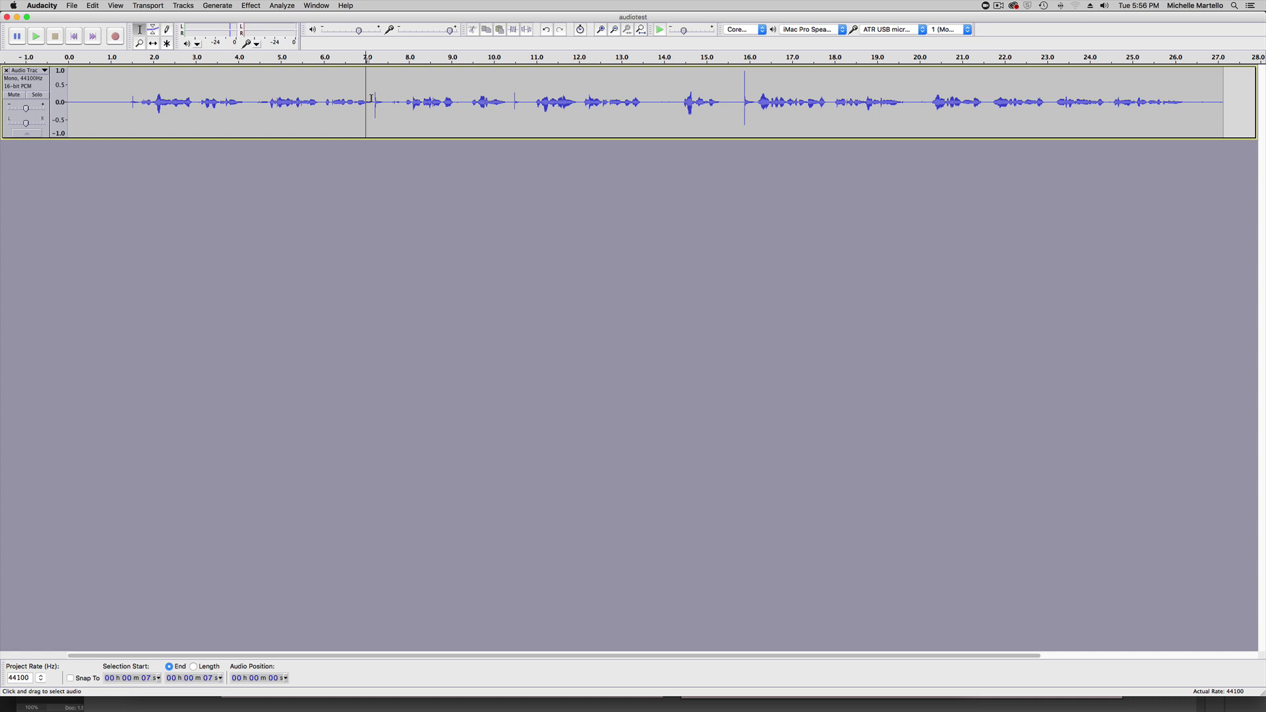
{"action": "left_click_drag", "start_coordinate": [371, 99], "coordinate": [387, 100]}
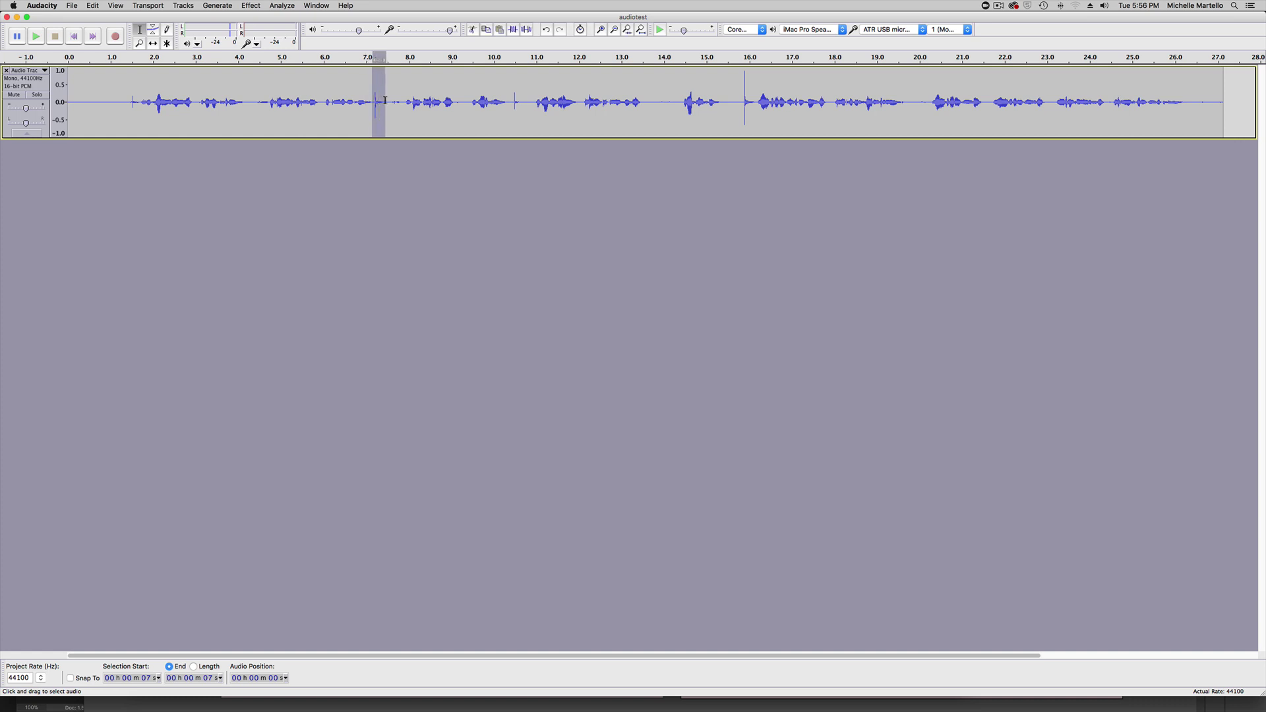
{"action": "left_click", "coordinate": [115, 6]}
{"action": "left_click", "coordinate": [129, 21]}
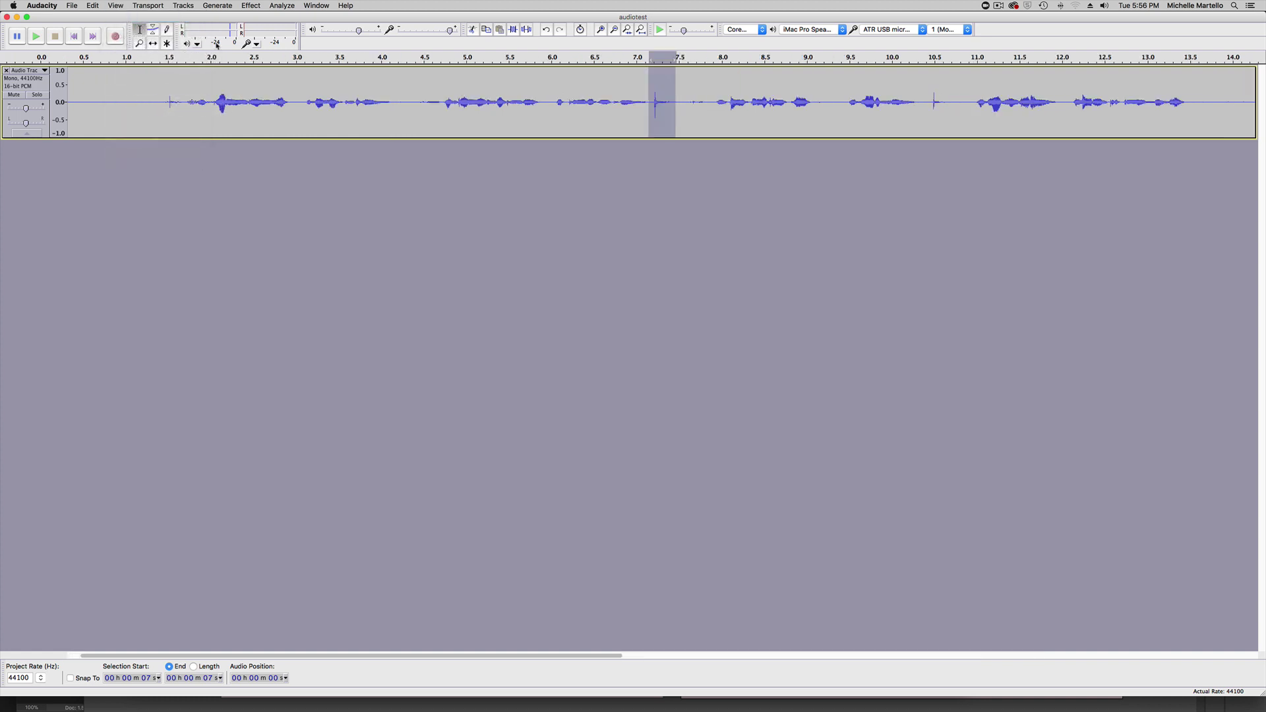
{"action": "left_click", "coordinate": [657, 106]}
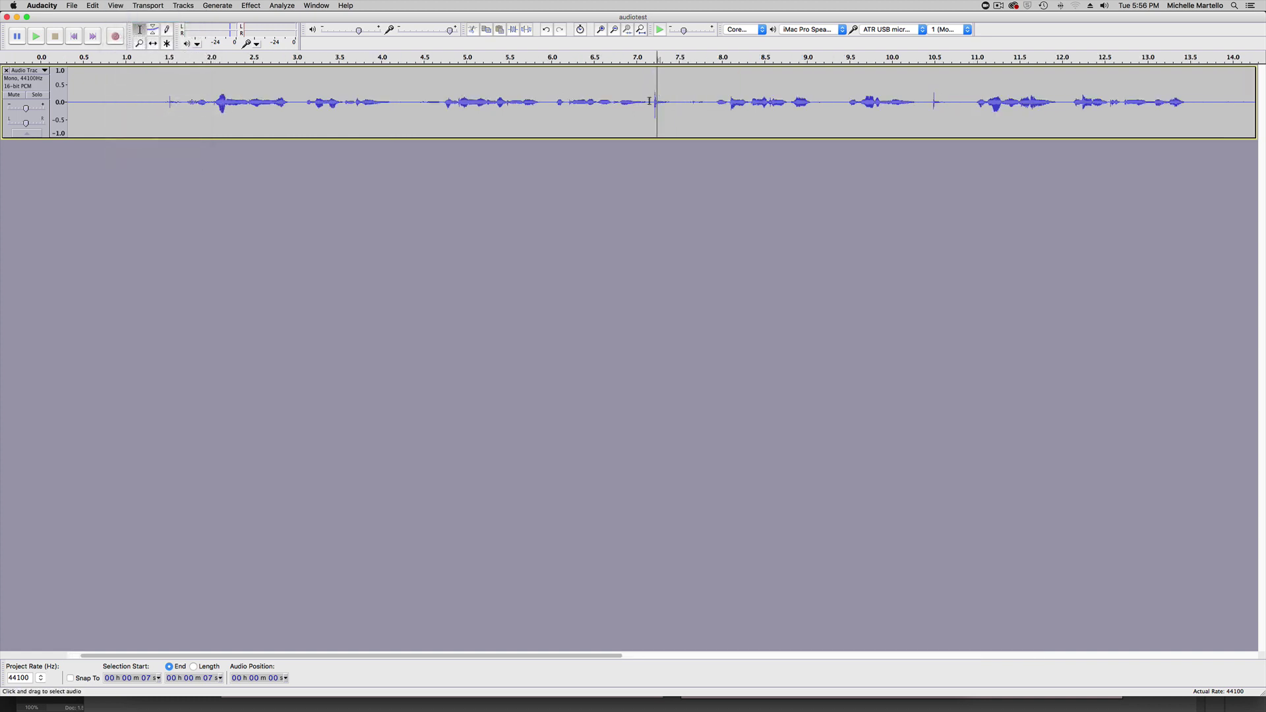
Delete the click from 7.2 to 7.5 s and replay from 6.6 s to check
{"action": "left_click", "coordinate": [655, 101]}
{"action": "left_click", "coordinate": [650, 100]}
{"action": "left_click_drag", "start_coordinate": [650, 101], "coordinate": [678, 102]}
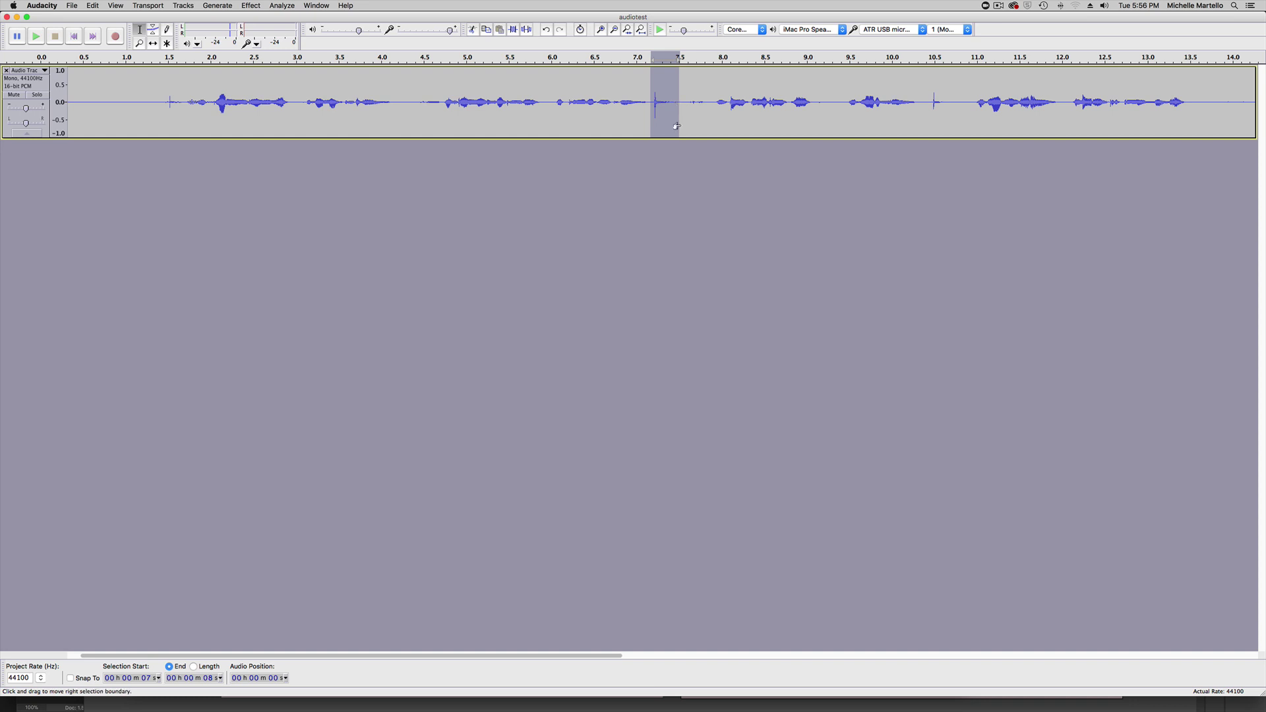
{"action": "key", "text": "Delete"}
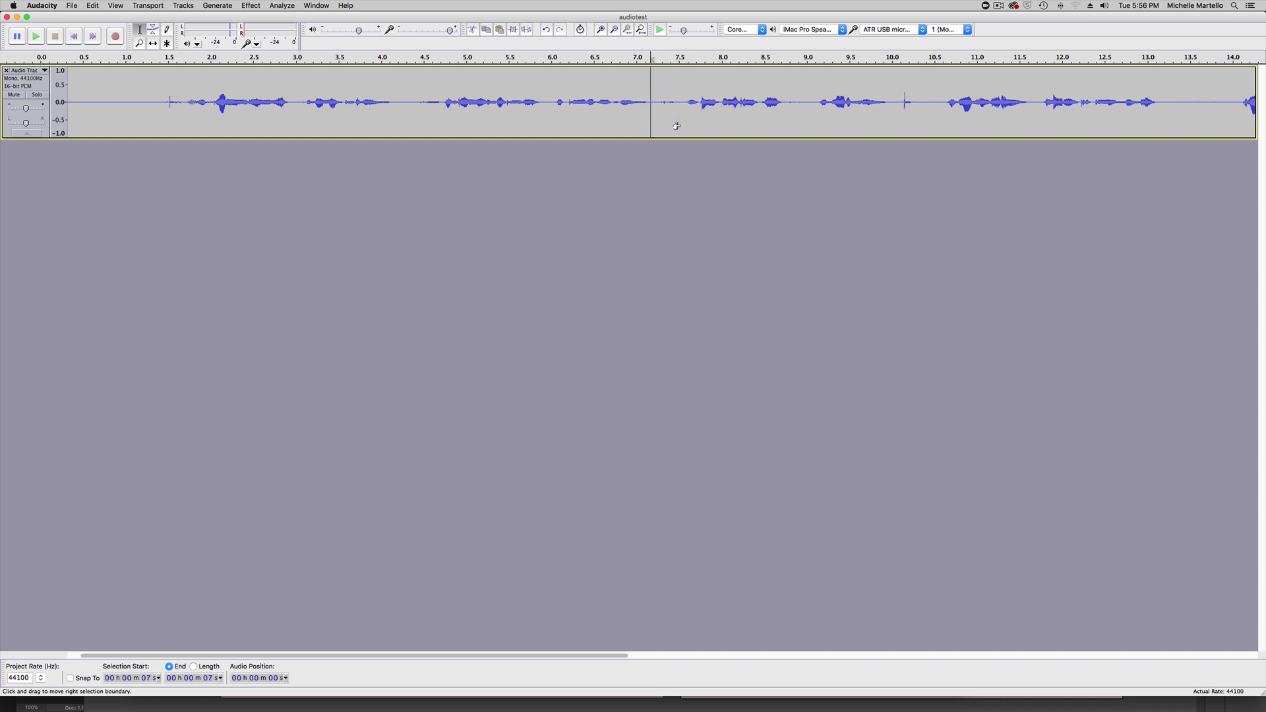
{"action": "left_click", "coordinate": [607, 97]}
{"action": "left_click", "coordinate": [37, 36]}
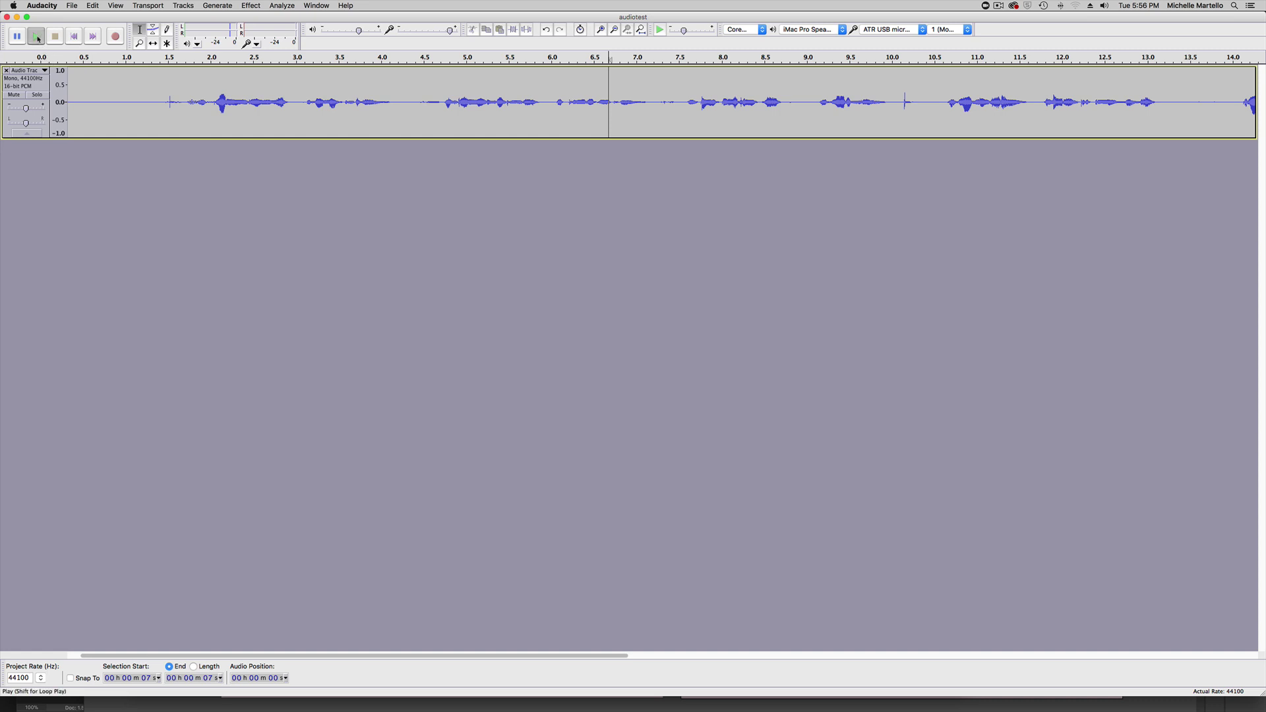
{"action": "left_click", "coordinate": [51, 42]}
{"action": "left_click", "coordinate": [69, 97]}
{"action": "left_click", "coordinate": [37, 38]}
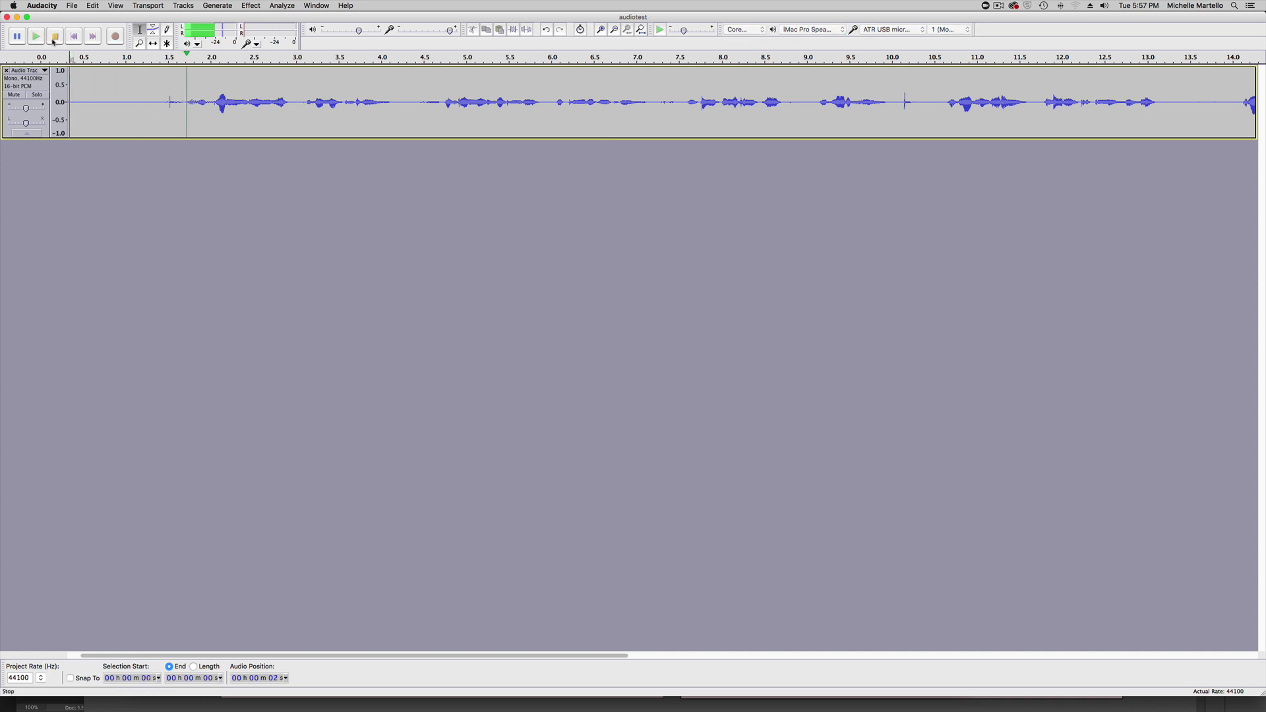
{"action": "left_click", "coordinate": [52, 40]}
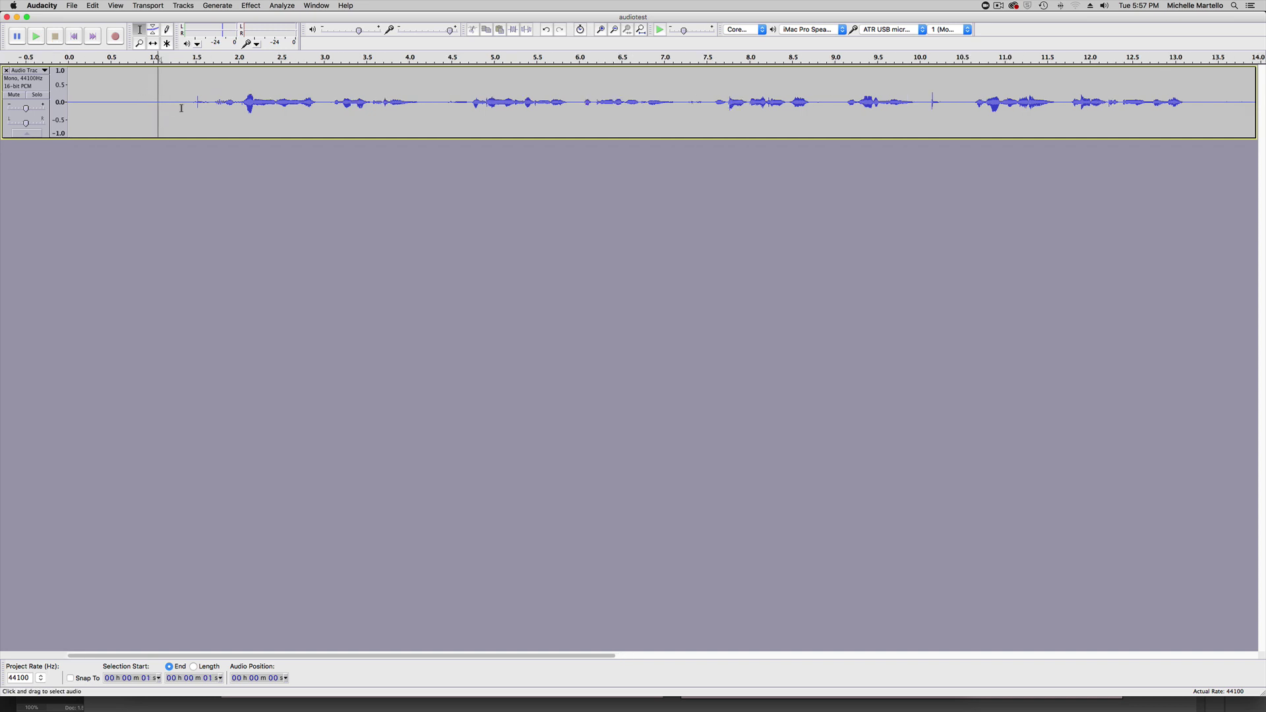
Capture a Noise Removal profile from the first 1.4 seconds of background noise
{"action": "left_click_drag", "start_coordinate": [185, 103], "coordinate": [41, 85]}
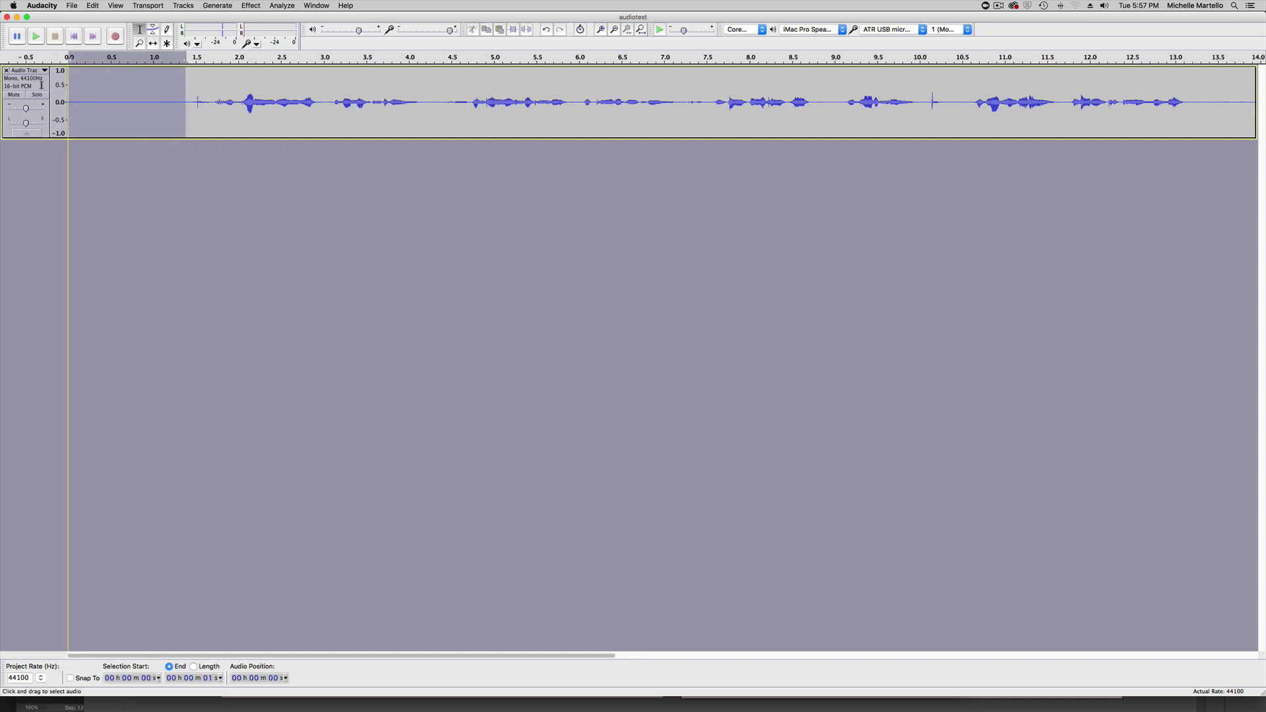
{"action": "left_click", "coordinate": [257, 4]}
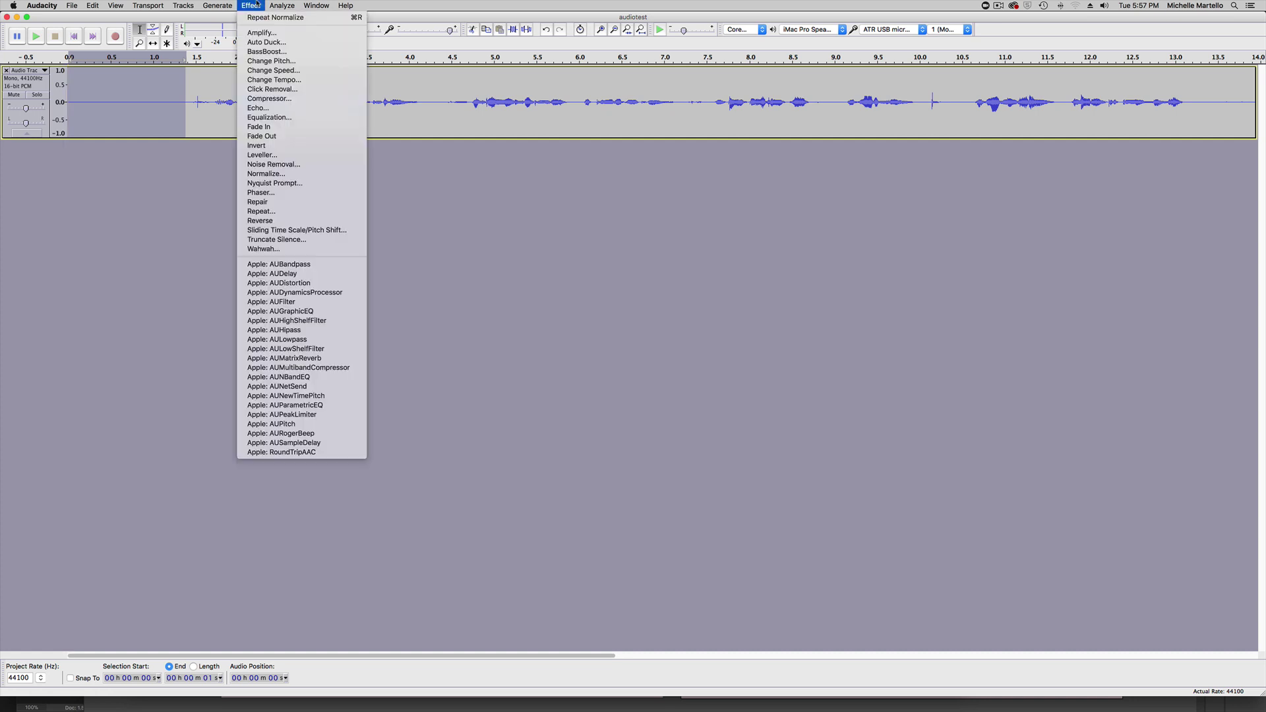
{"action": "left_click", "coordinate": [287, 165]}
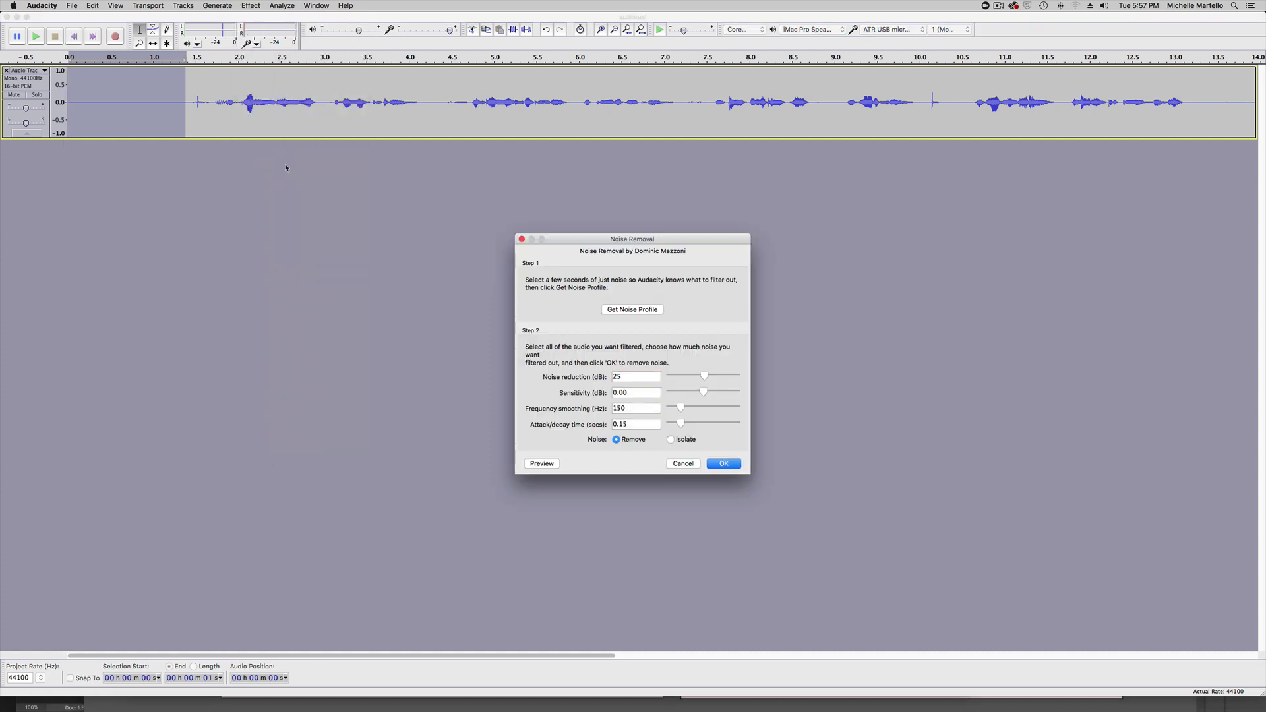
{"action": "left_click", "coordinate": [644, 302]}
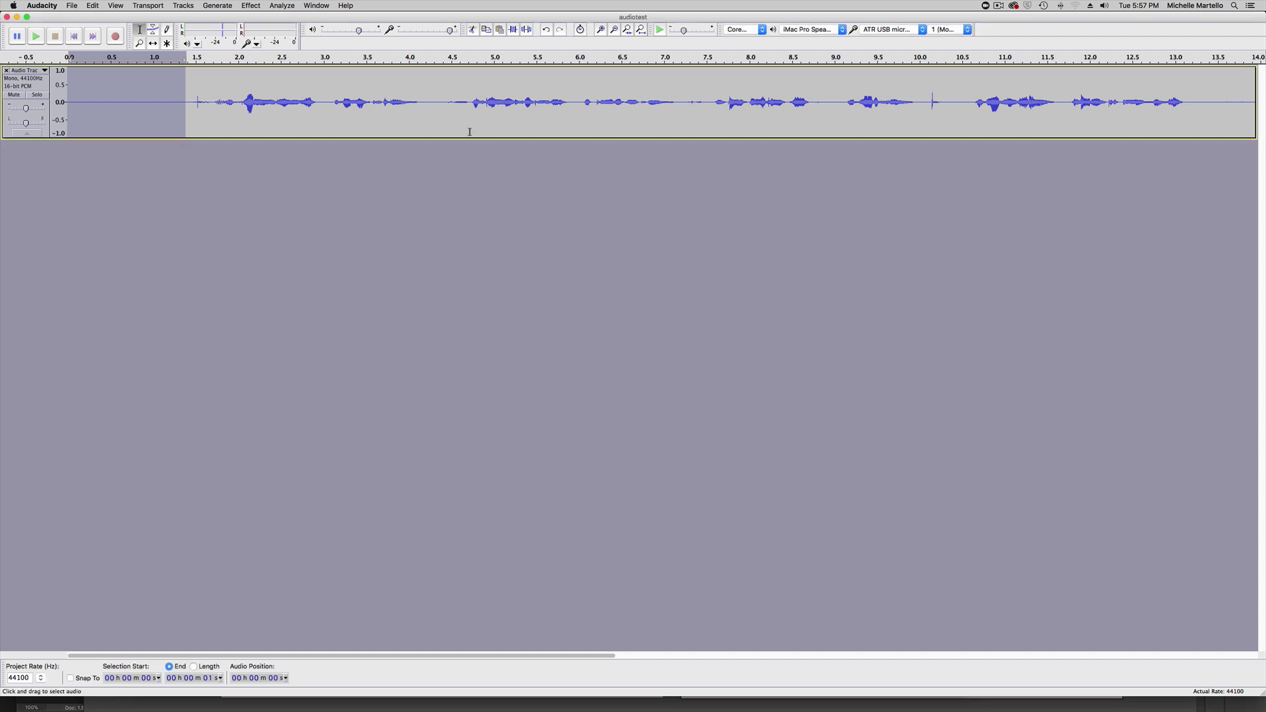
Apply Noise Removal at 25 dB reduction to the entire track
{"action": "key", "text": "super+a"}
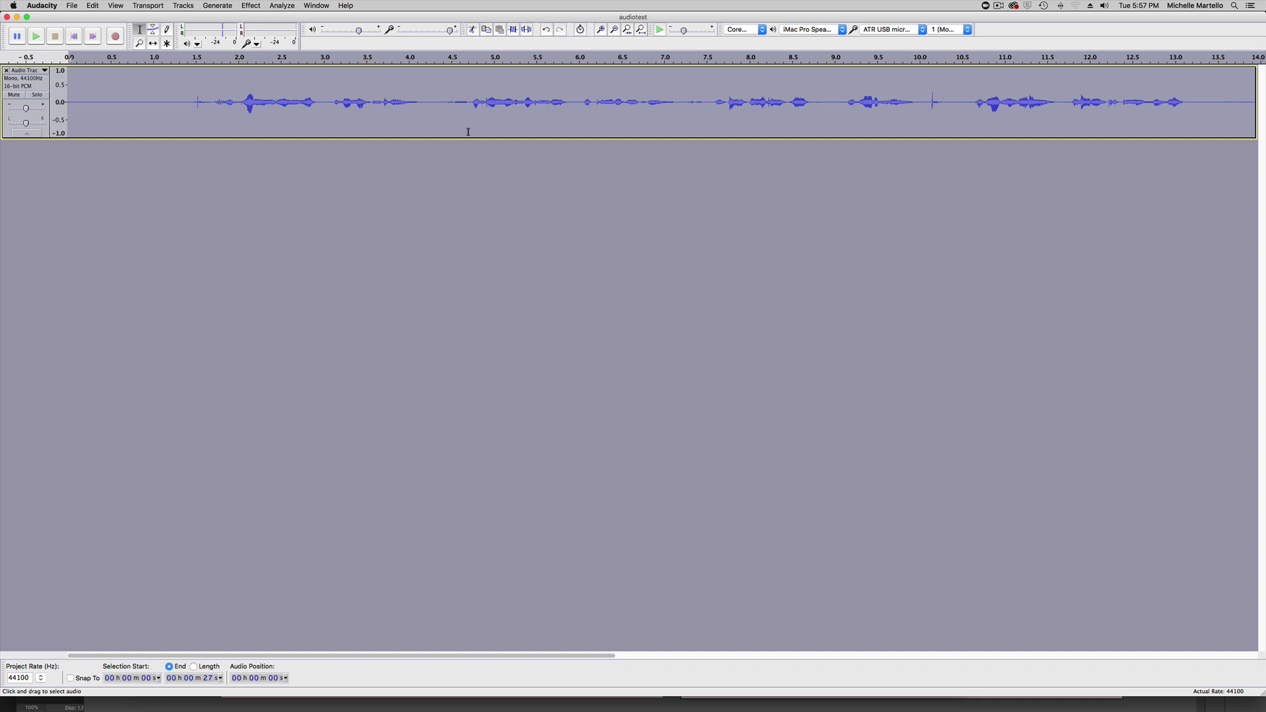
{"action": "left_click", "coordinate": [254, 5]}
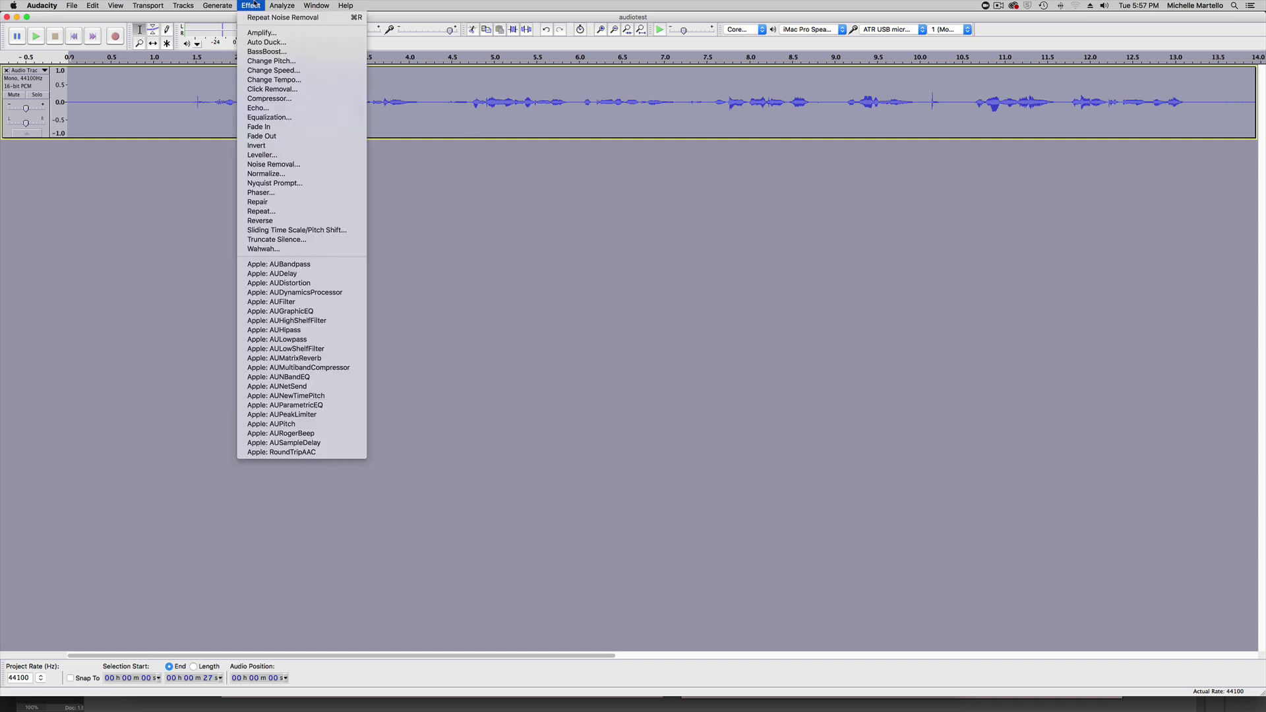
{"action": "left_click", "coordinate": [304, 163]}
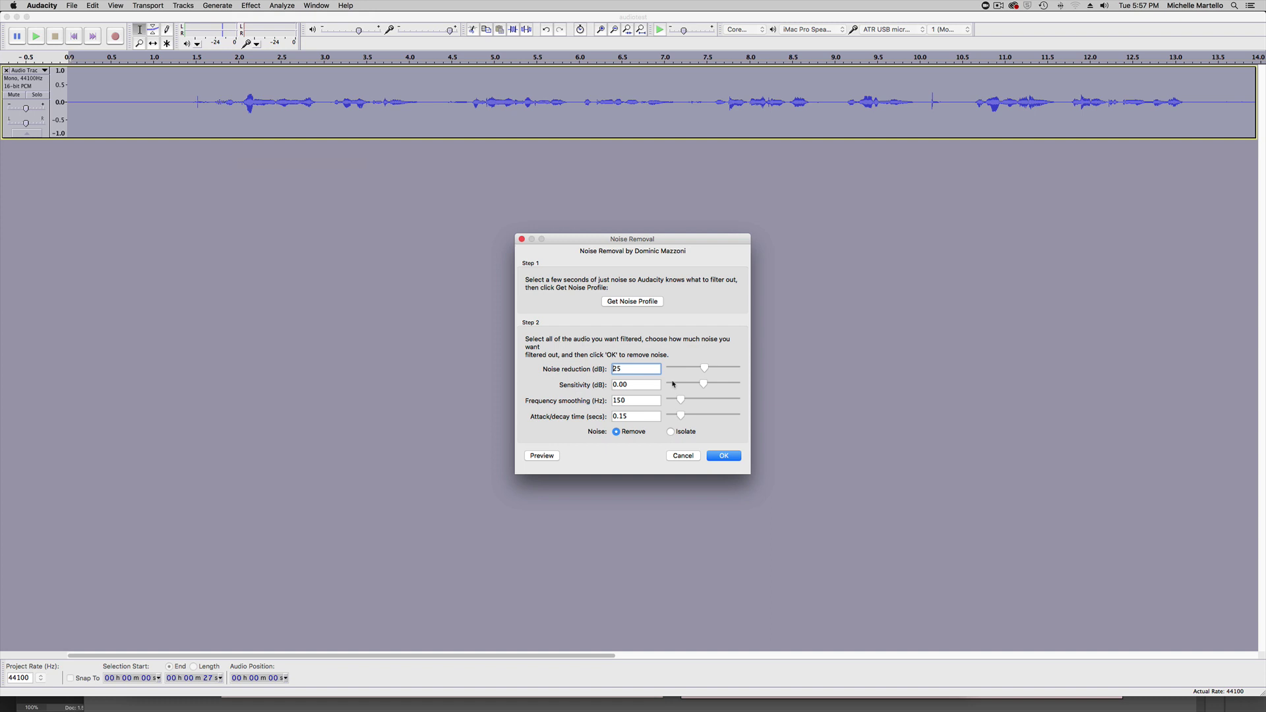
{"action": "left_click", "coordinate": [729, 458]}
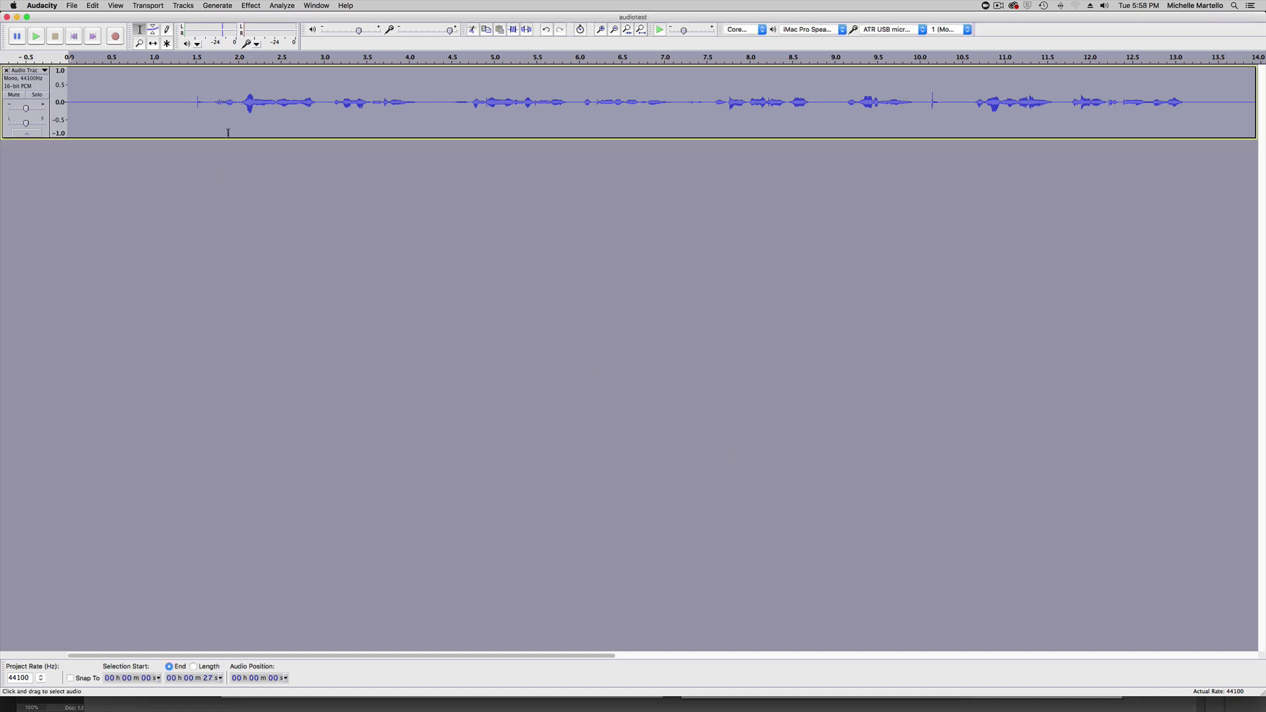
{"action": "left_click", "coordinate": [71, 94]}
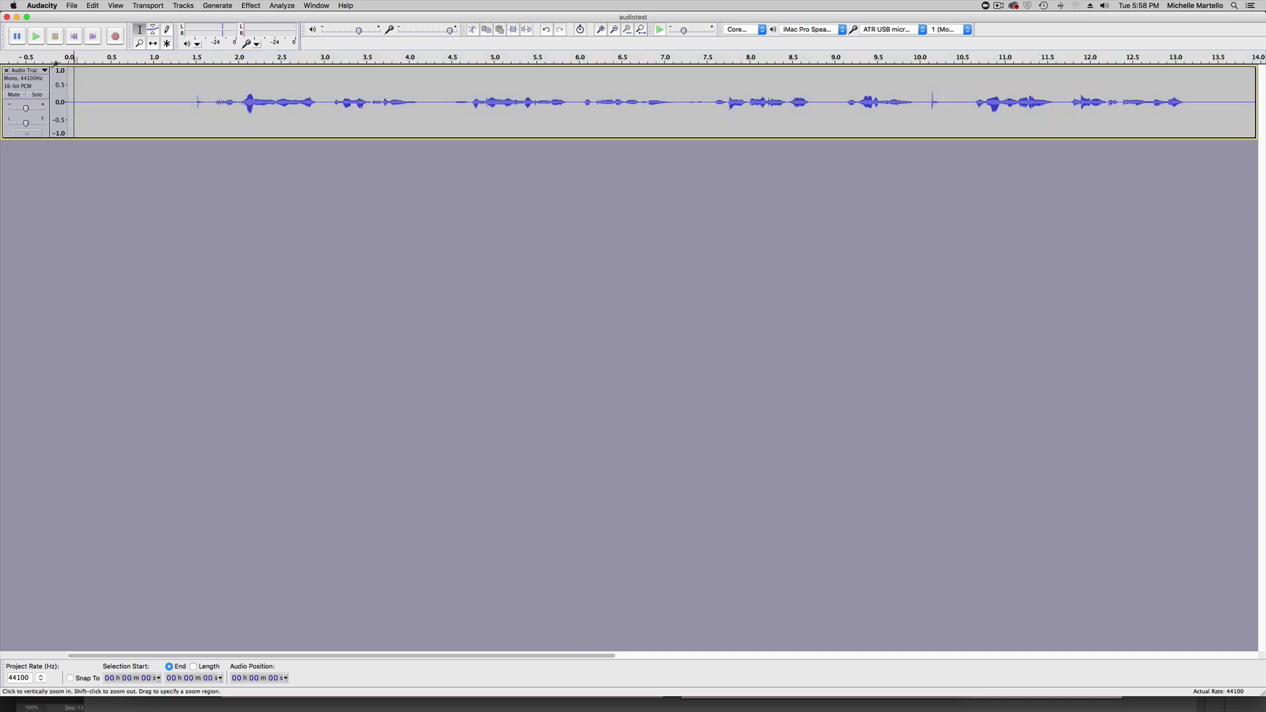
{"action": "left_click", "coordinate": [36, 36]}
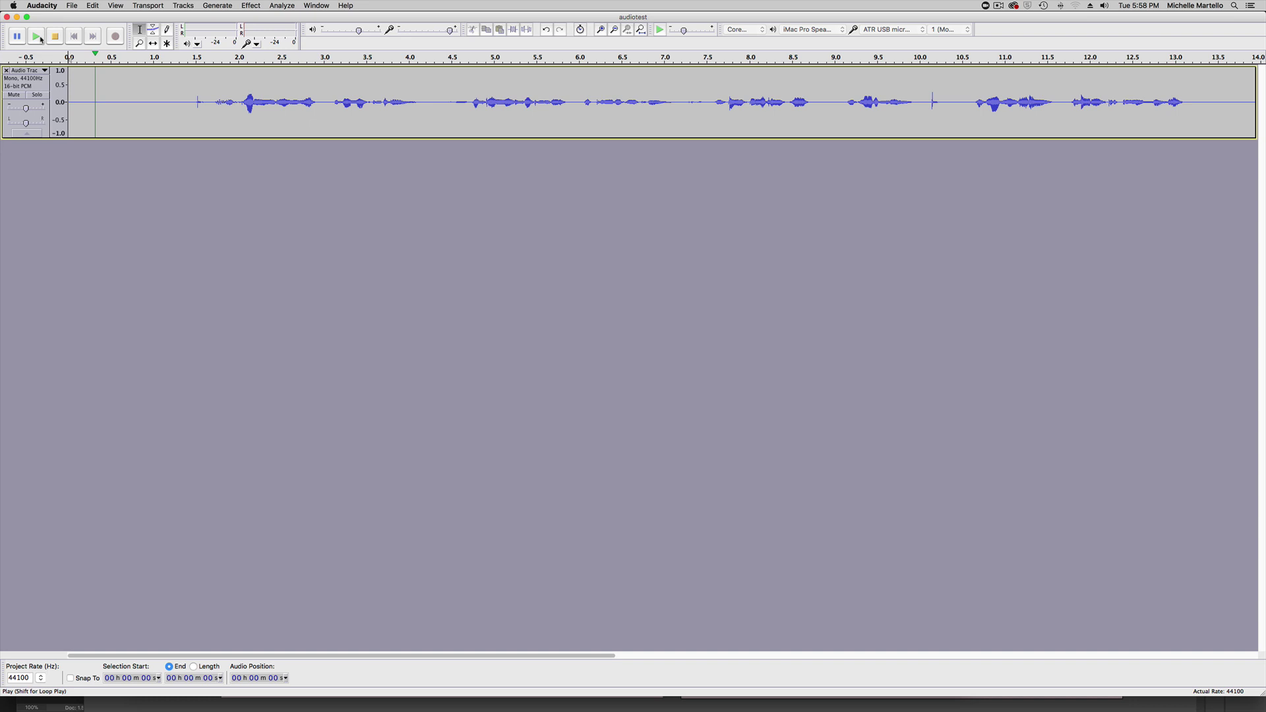
{"action": "left_click", "coordinate": [56, 38]}
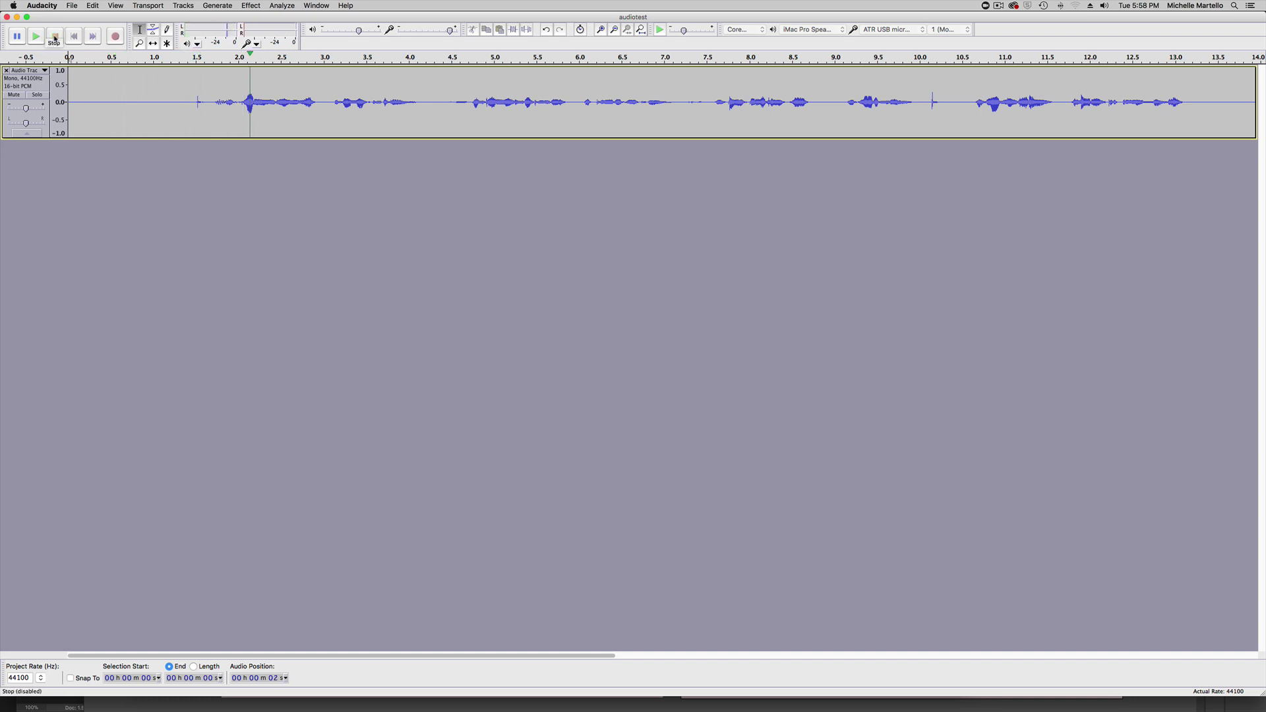